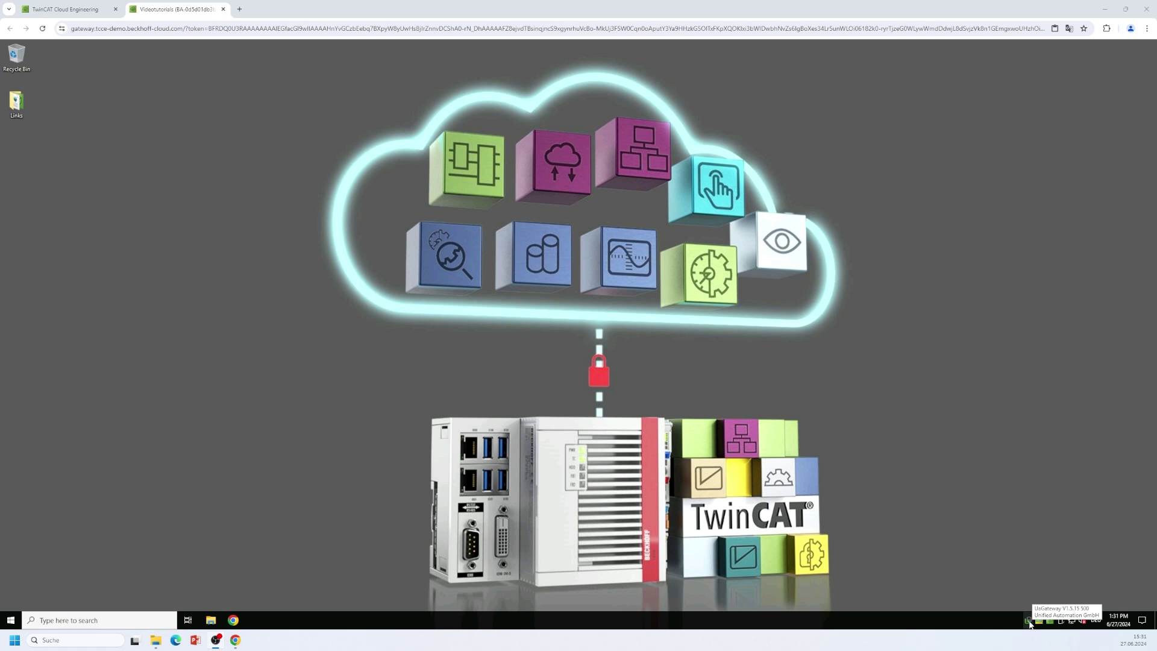
- Review the connection and authentication settings of the configured TcOpcUaServer in UaGateway Administration, leaving them as they are
right_click(1029, 622)
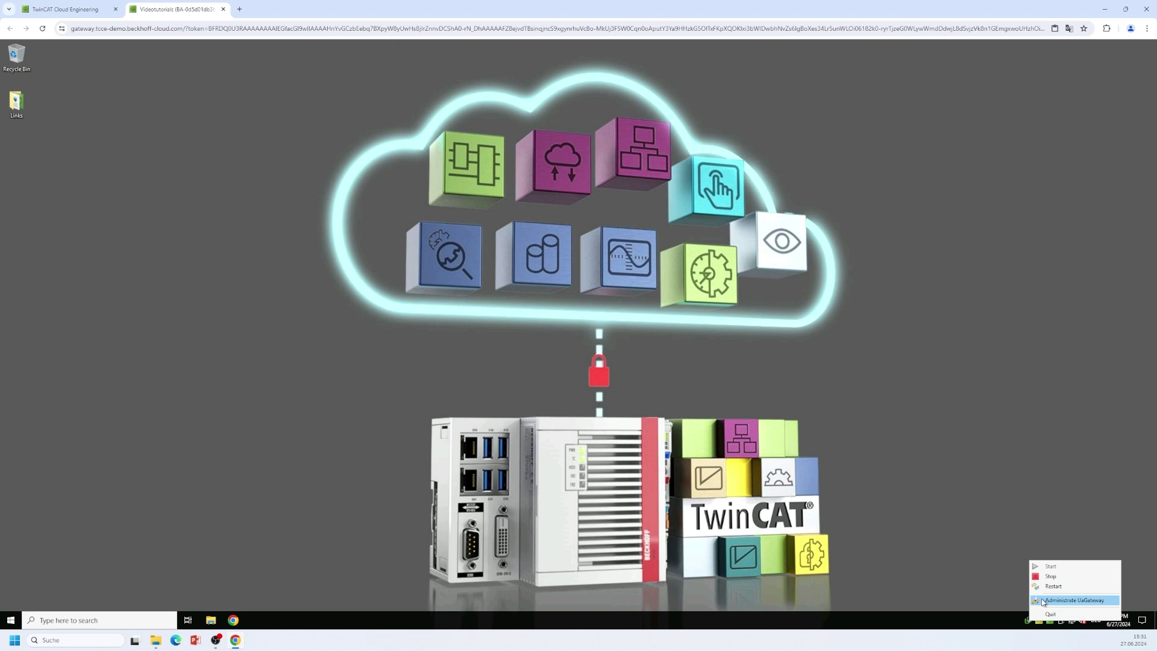
click(1047, 602)
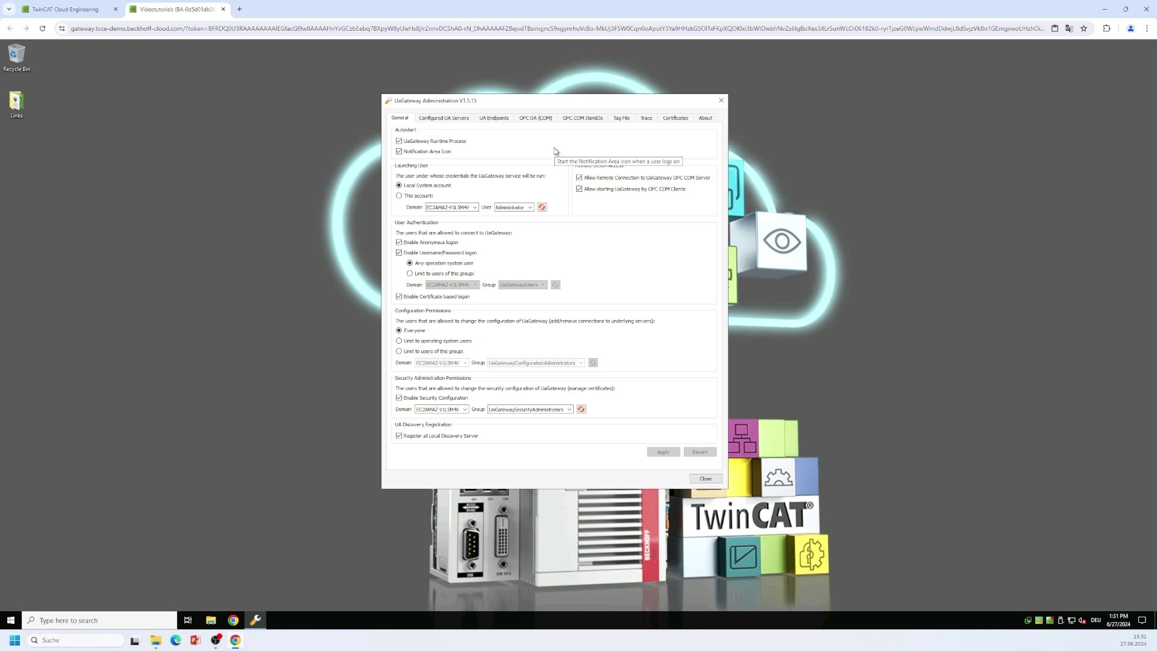
click(449, 120)
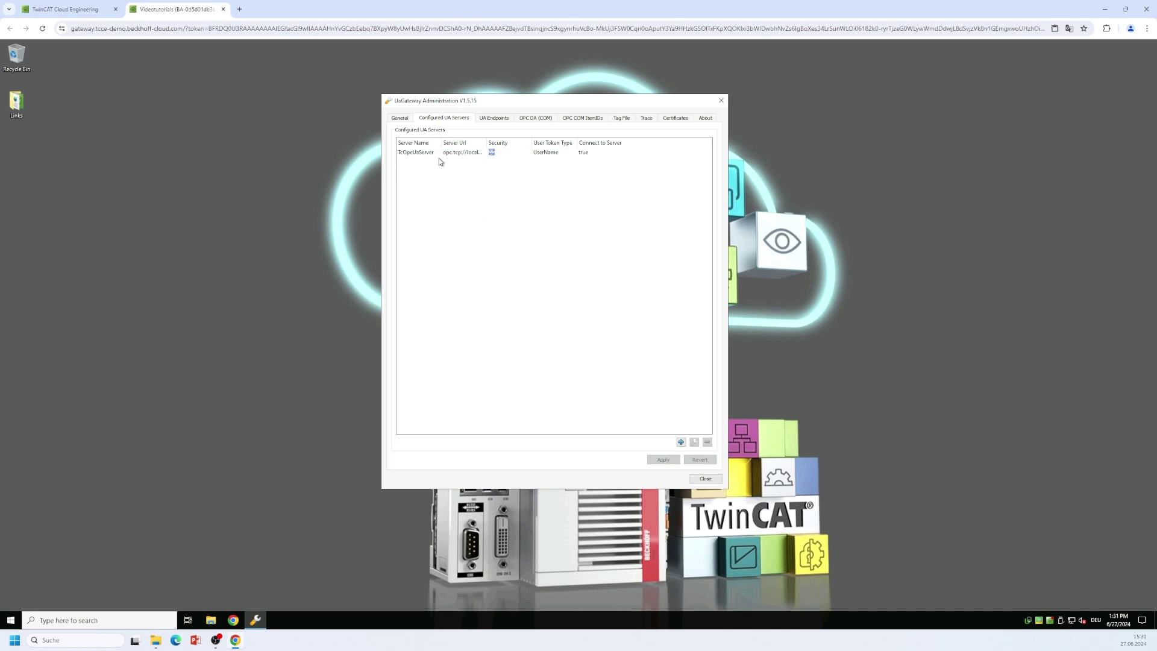
drag(486, 142, 519, 146)
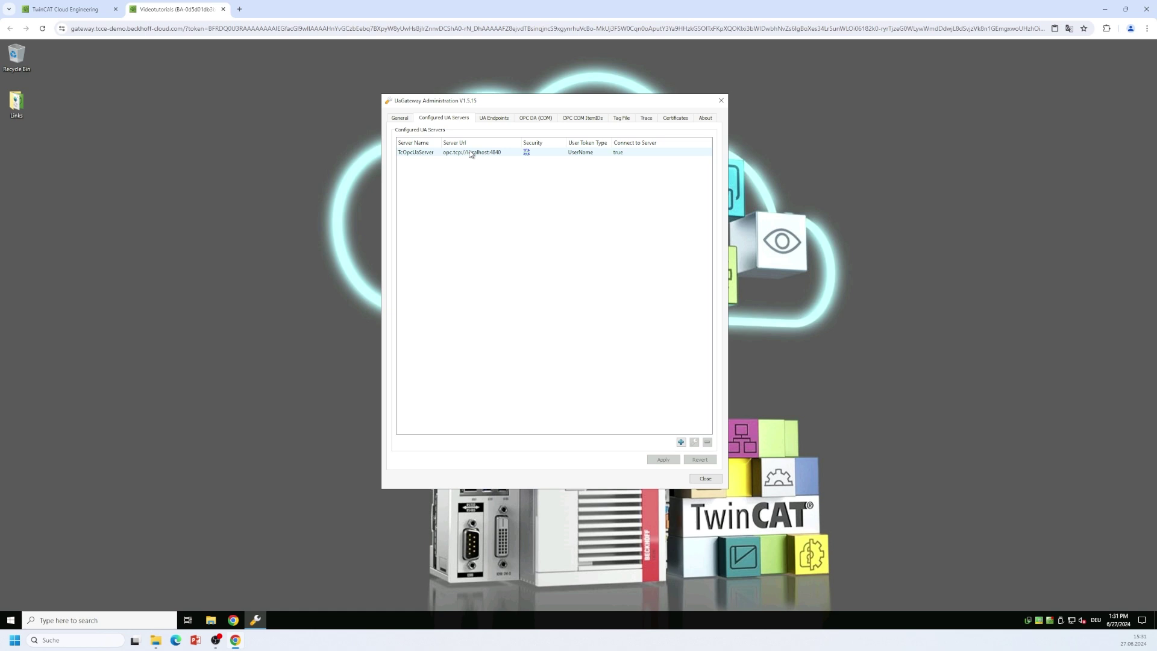
double_click(439, 155)
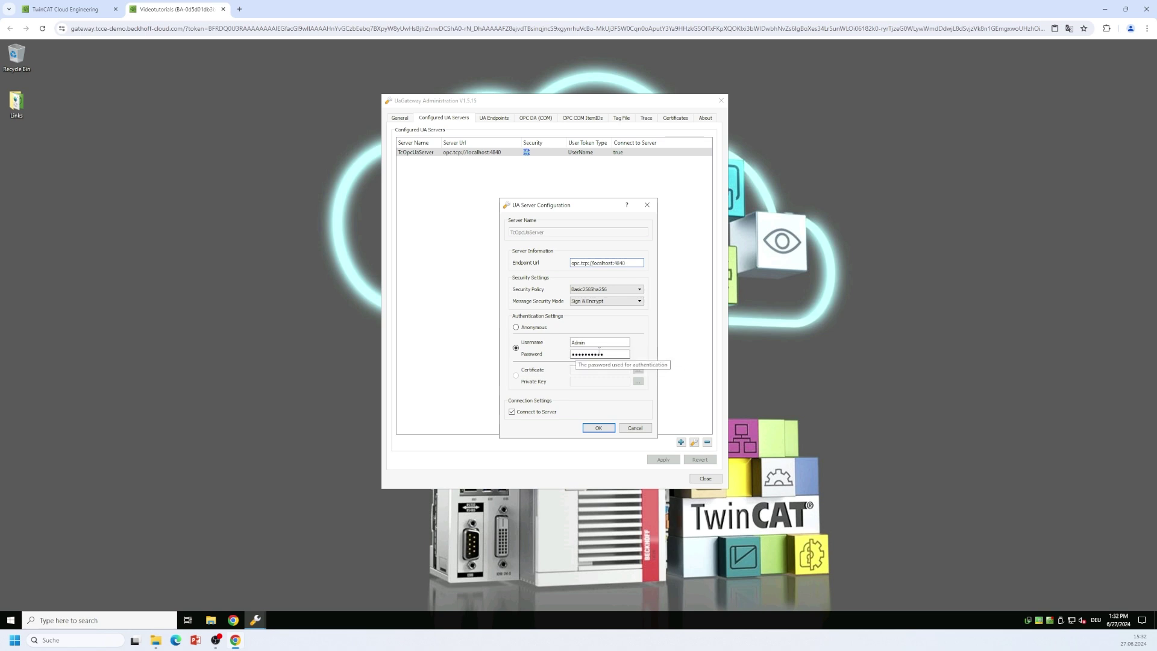
click(605, 429)
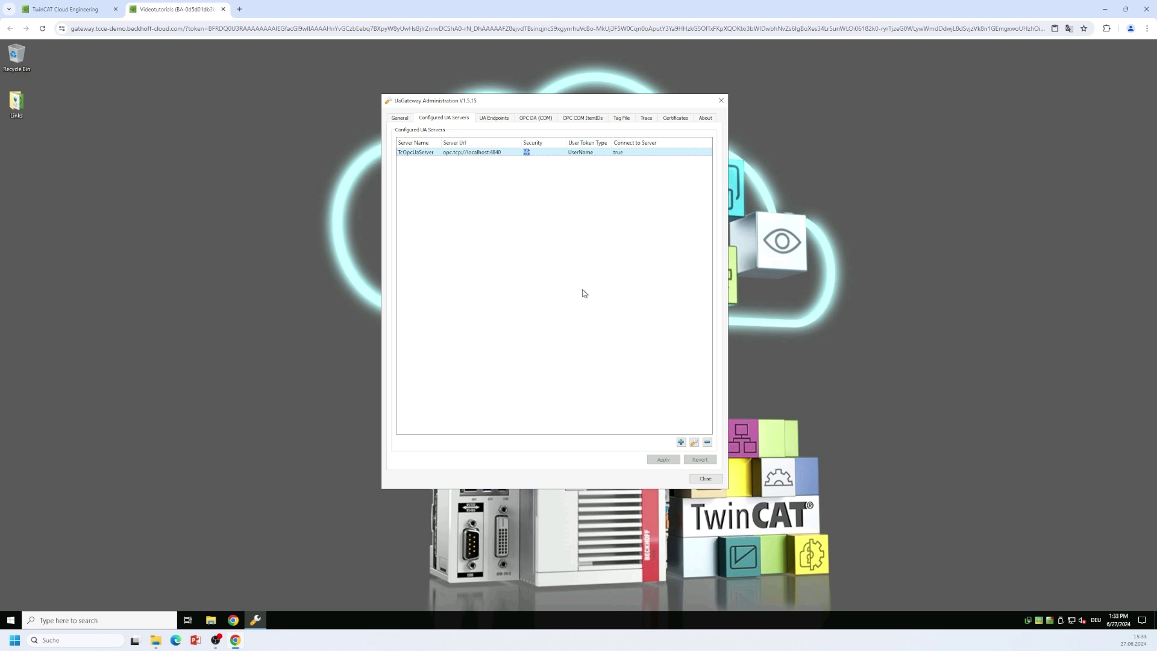
click(703, 480)
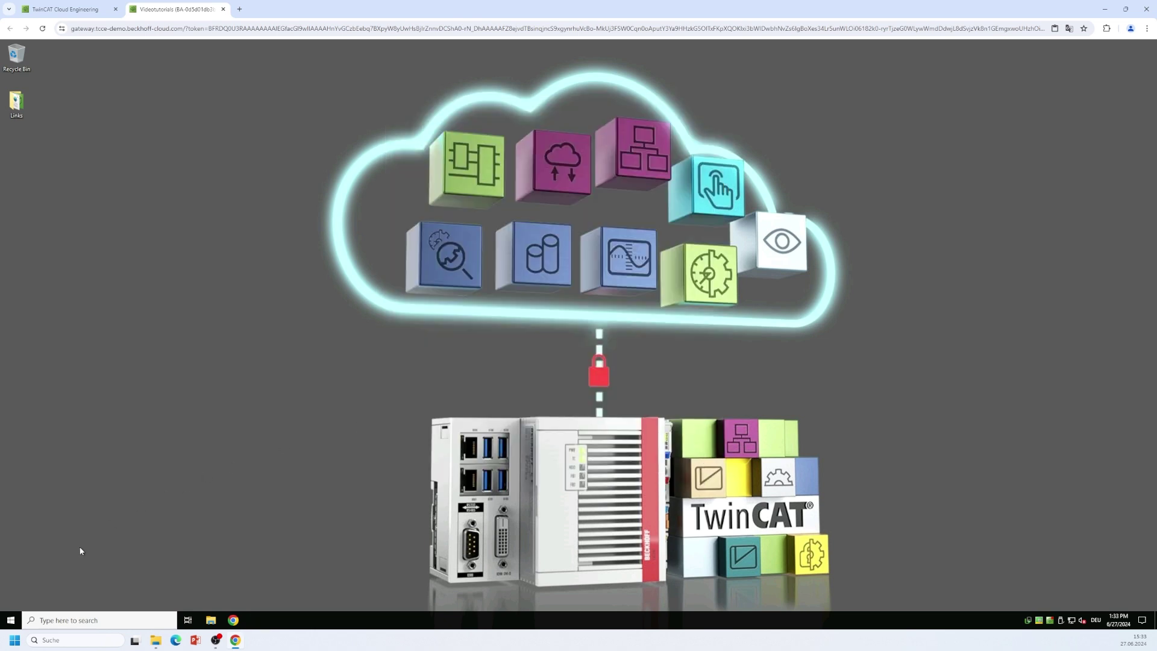
- Launch the TF6100 OPC UA SampleClient and retrieve the endpoints of opc.tcp://localhost:48050
click(9, 620)
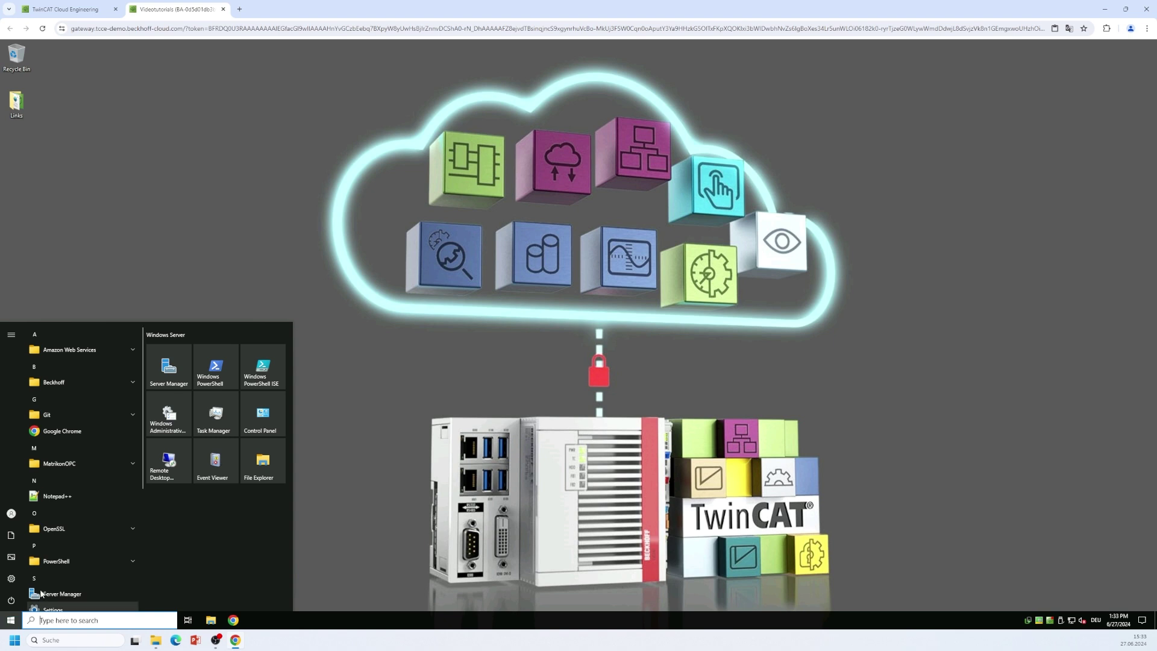
click(82, 382)
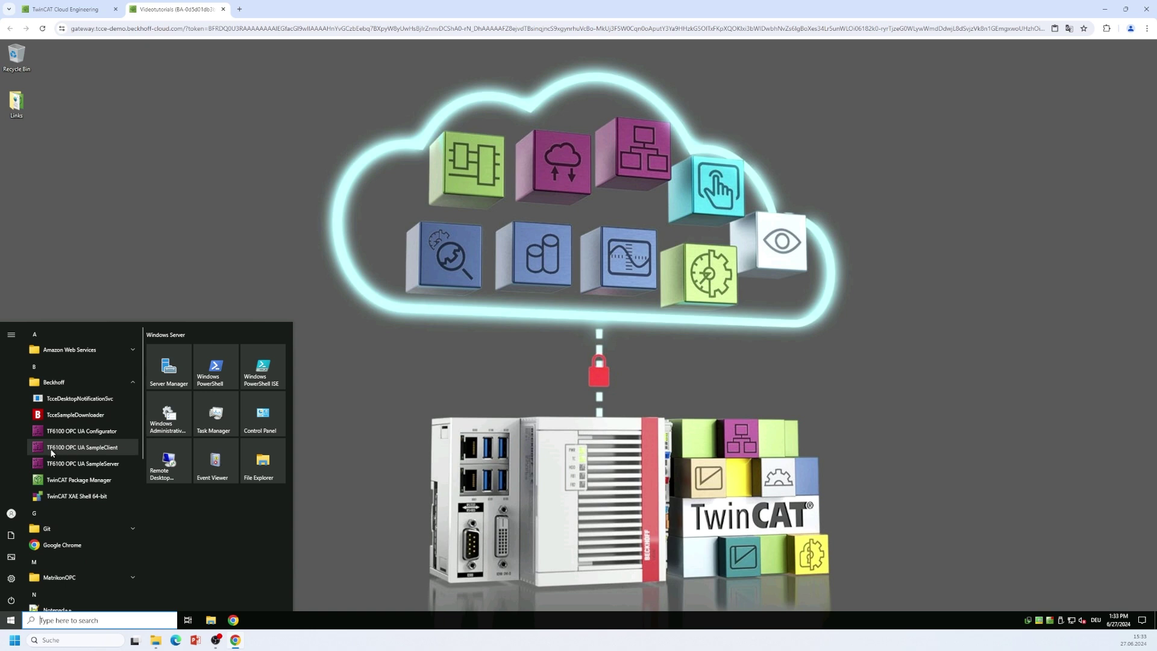
click(102, 449)
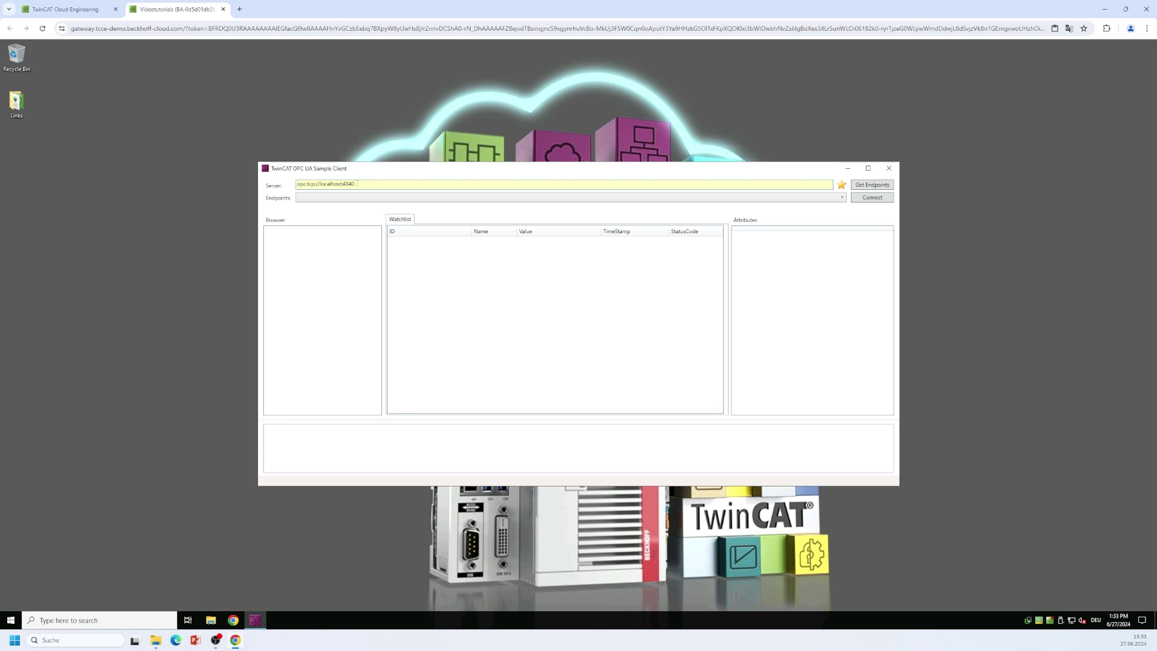
key(BackSpace)
key(BackSpace)
text(050)
click(874, 184)
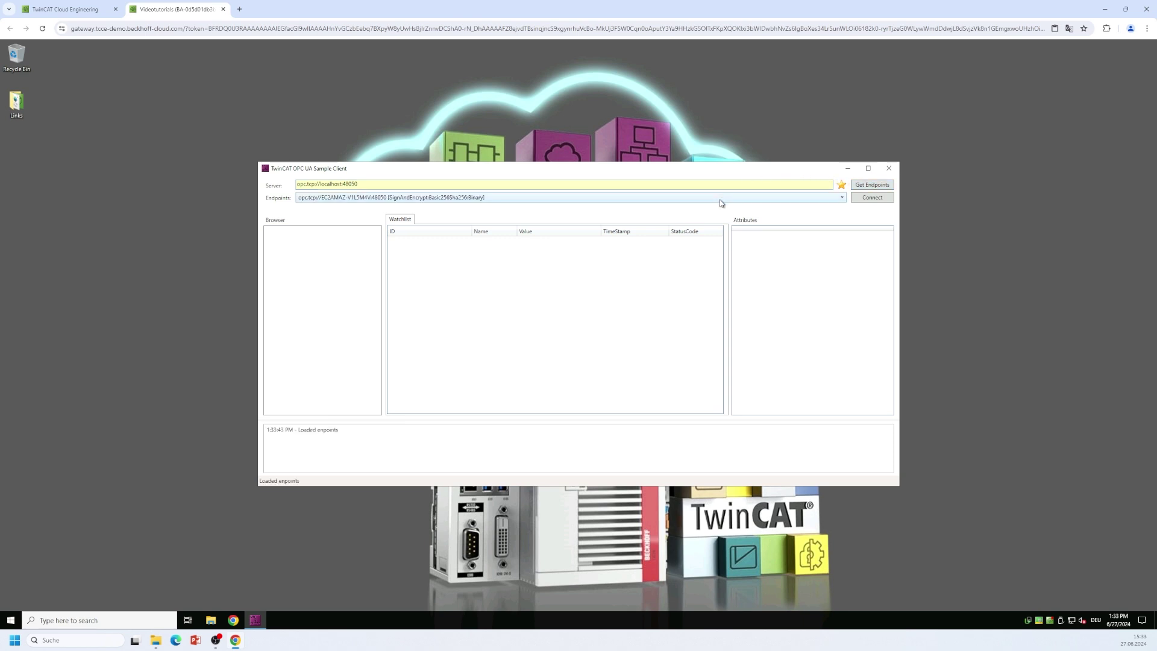
- Try to connect the sample client to the SignAndEncrypt Basic256Sha256 gateway endpoint with anonymous authentication
click(872, 199)
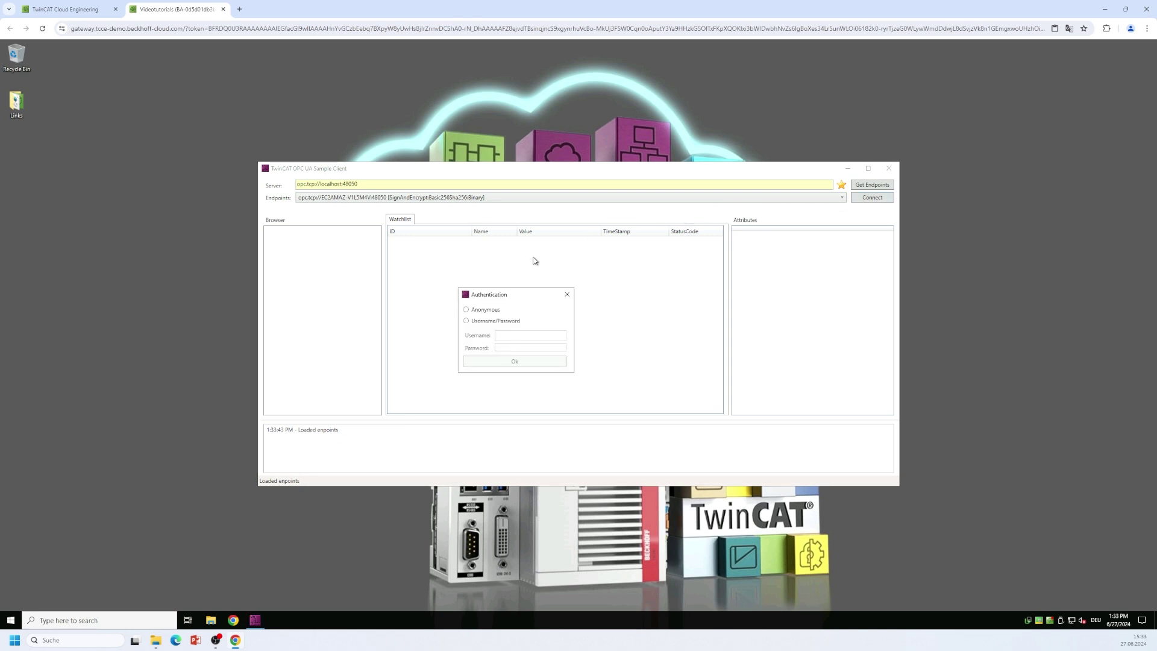
click(467, 310)
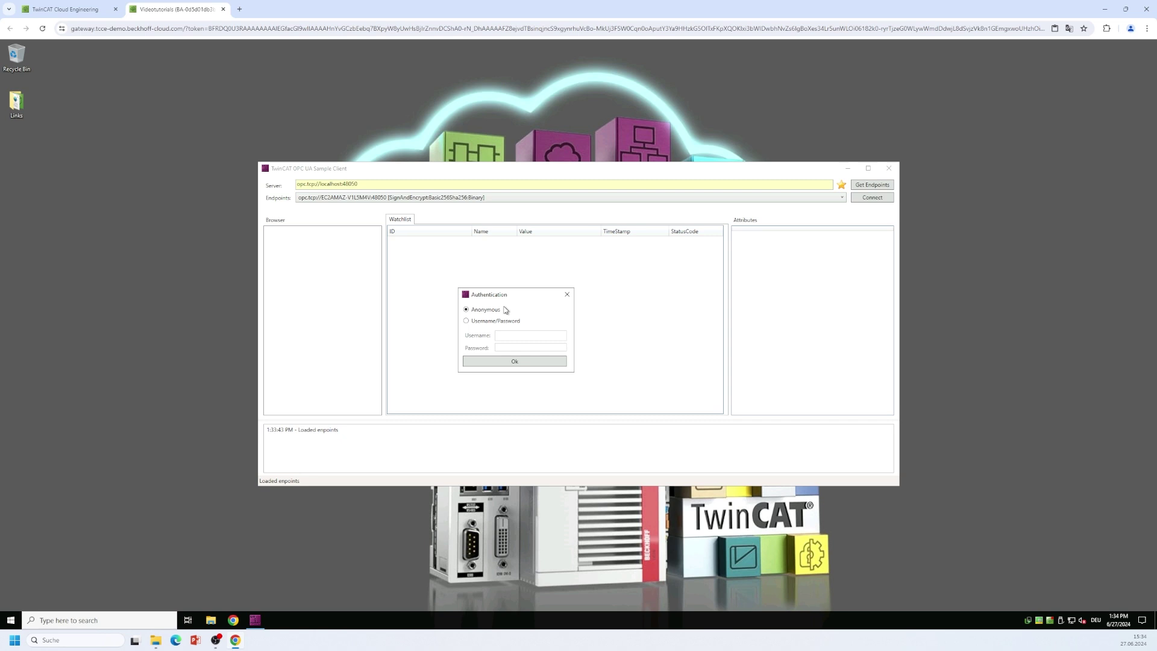
click(515, 363)
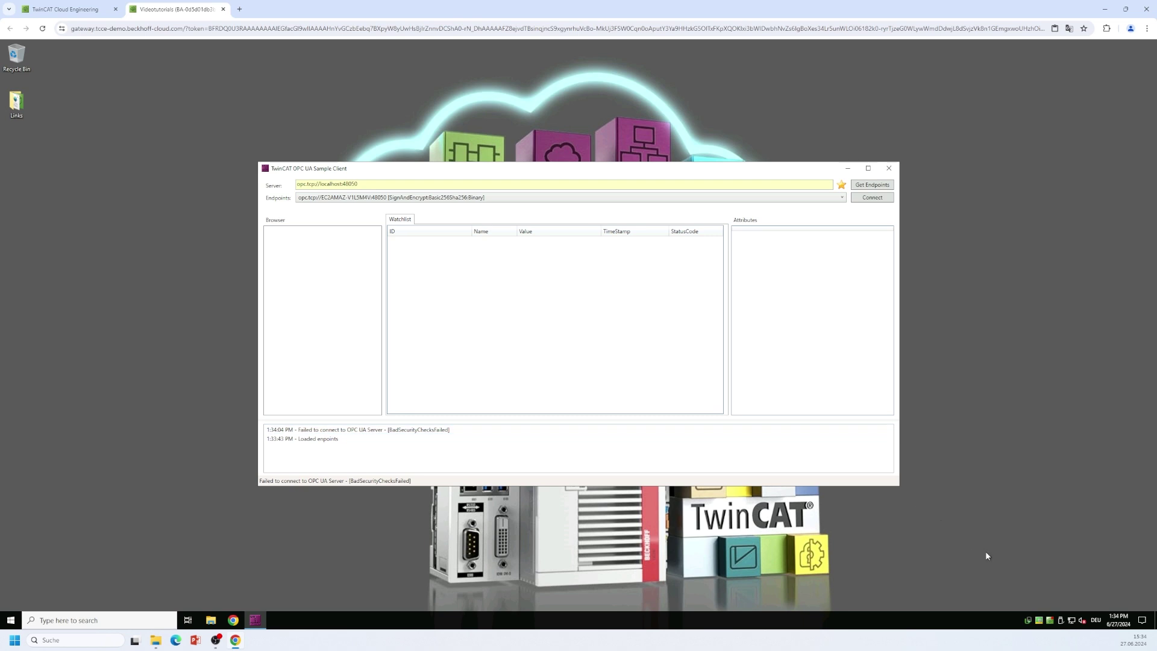
- Trust the TcOpcUaSampleClient certificate in UaGateway Administration and close the administration window
right_click(1028, 620)
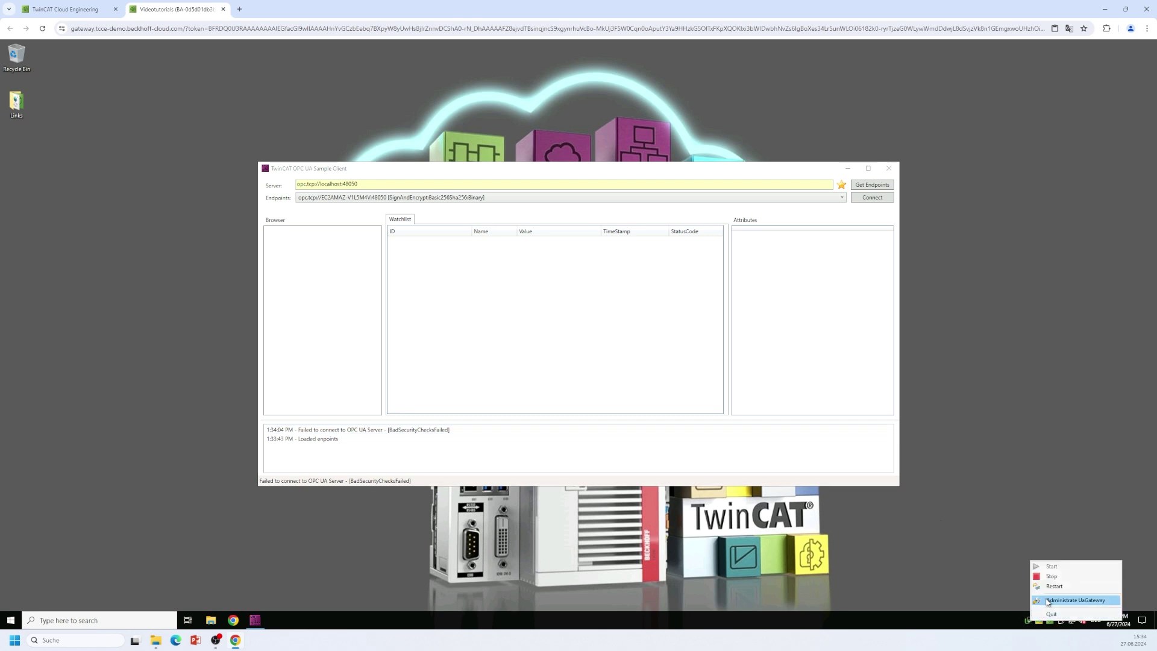
click(1047, 600)
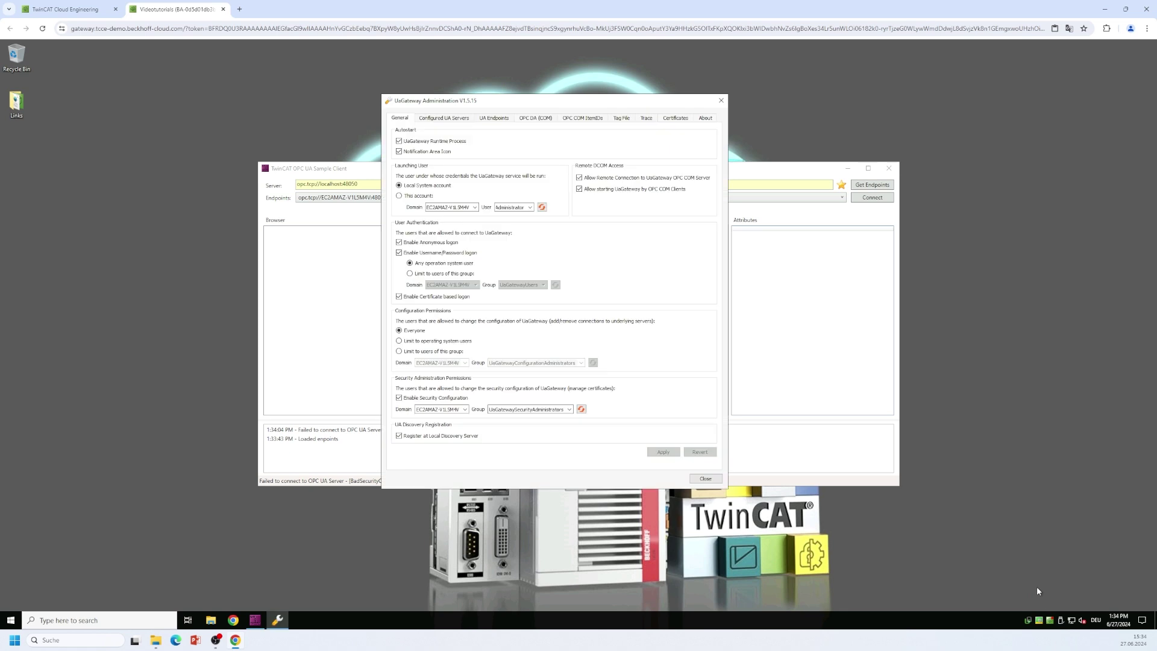
click(675, 118)
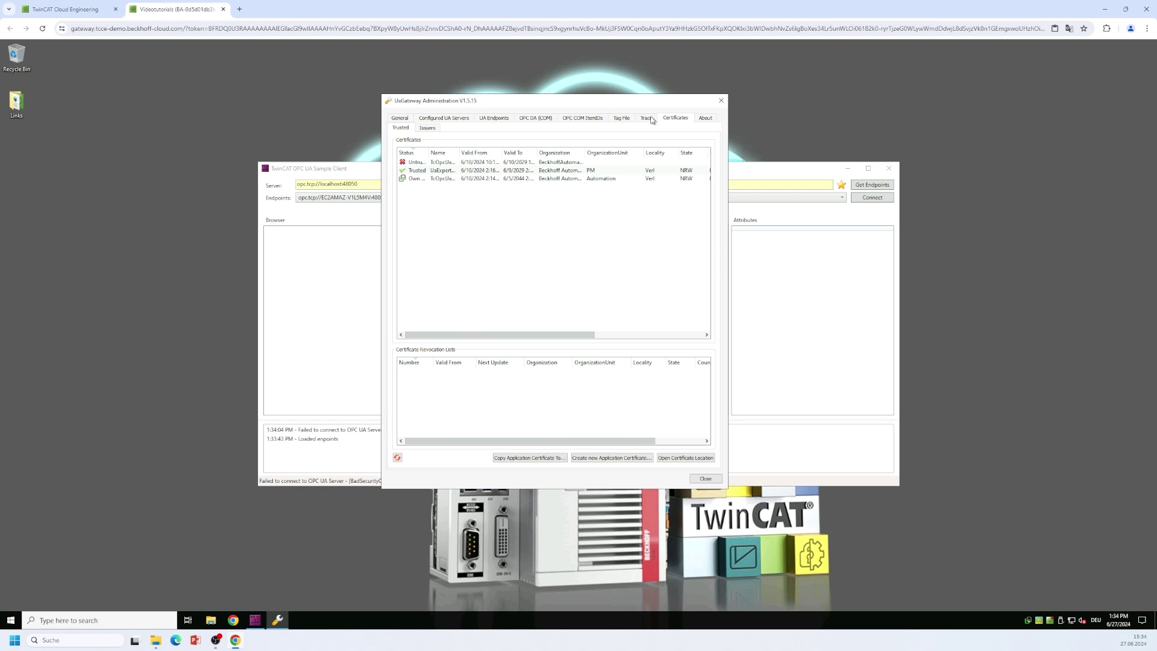
drag(427, 152, 524, 149)
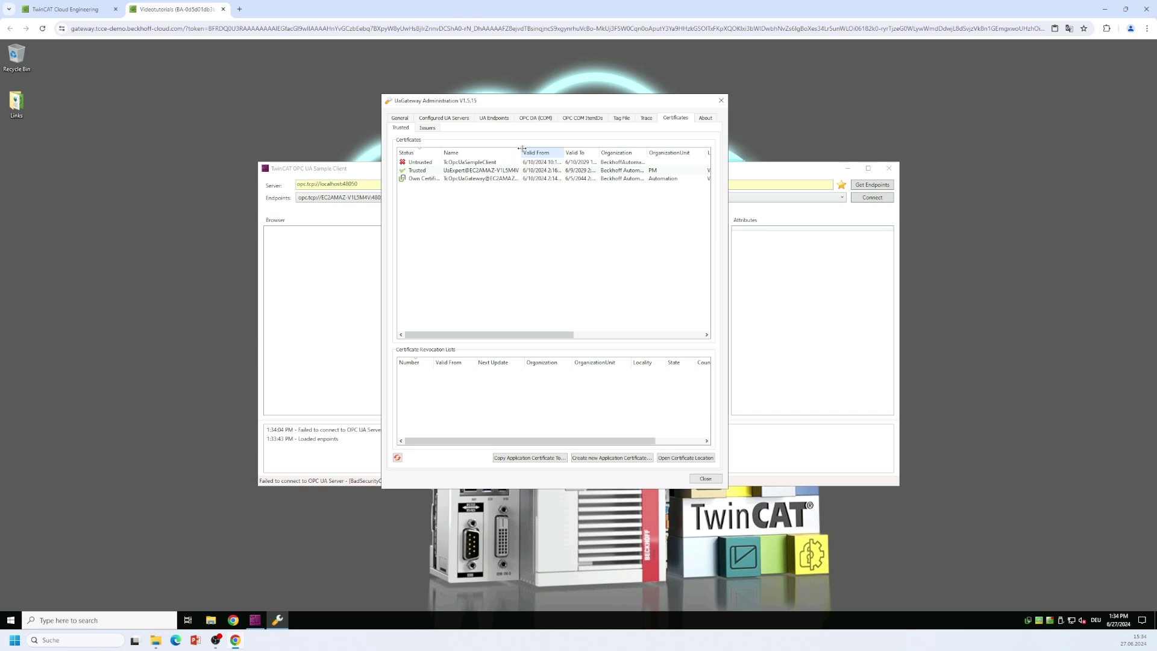
click(488, 164)
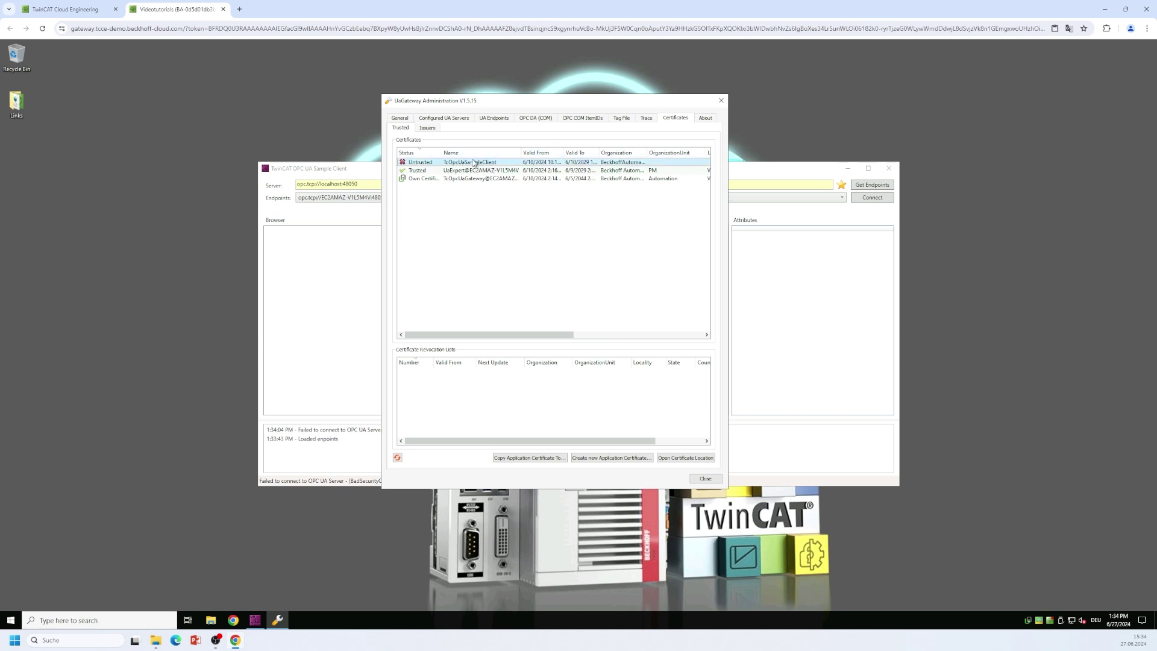
right_click(464, 164)
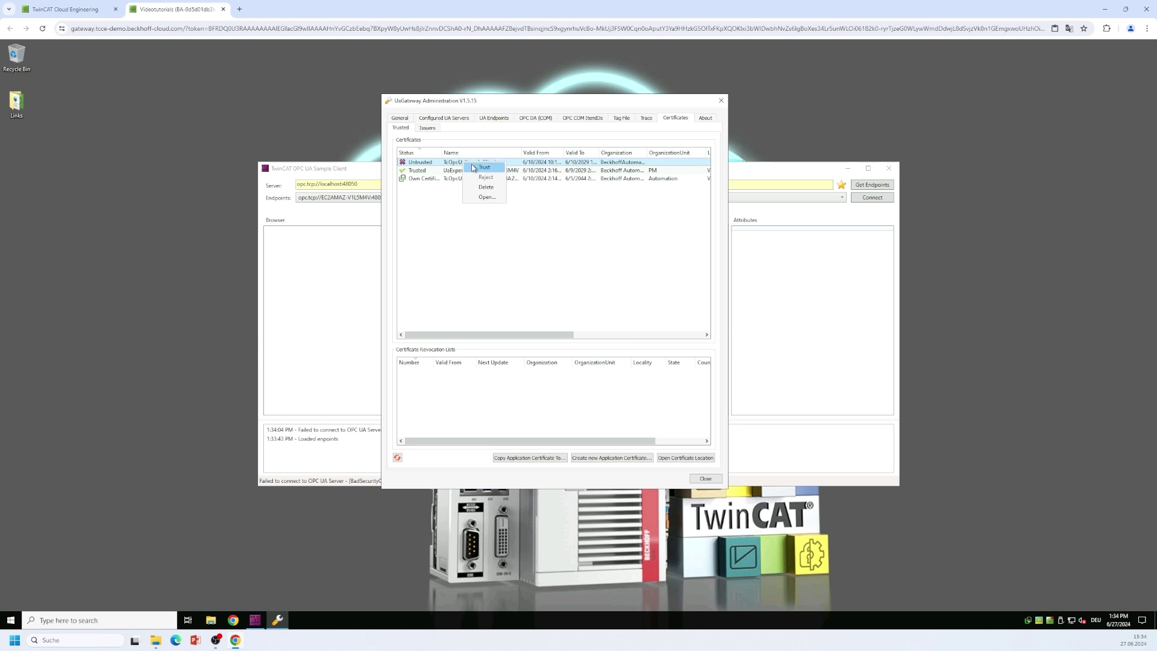
click(483, 167)
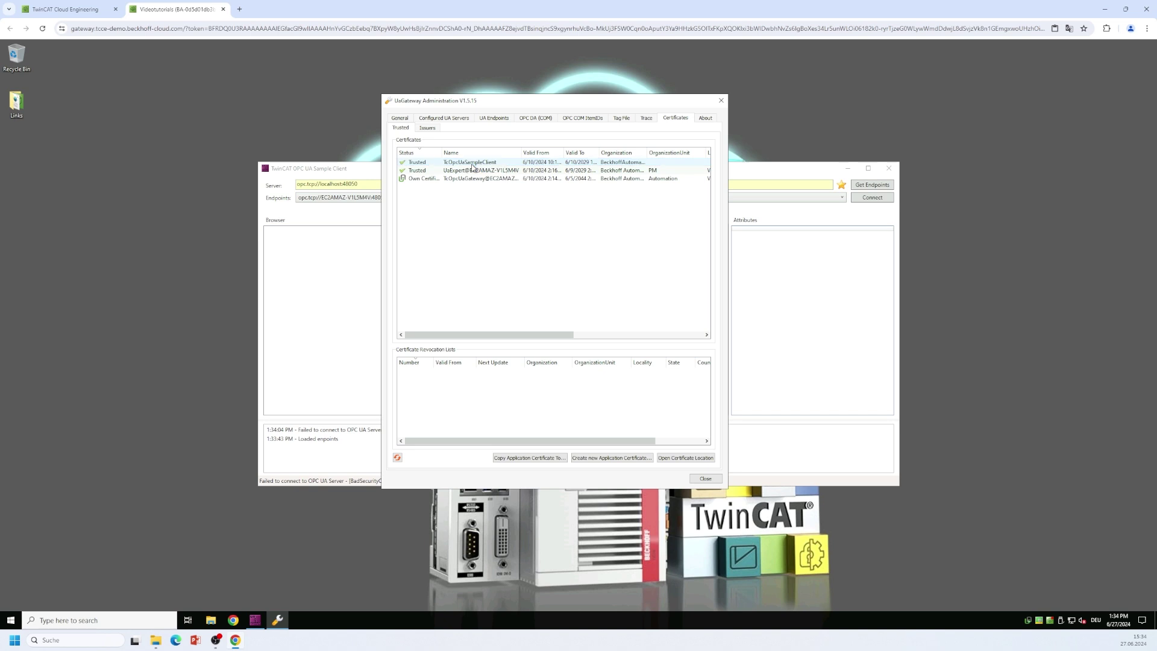
click(704, 479)
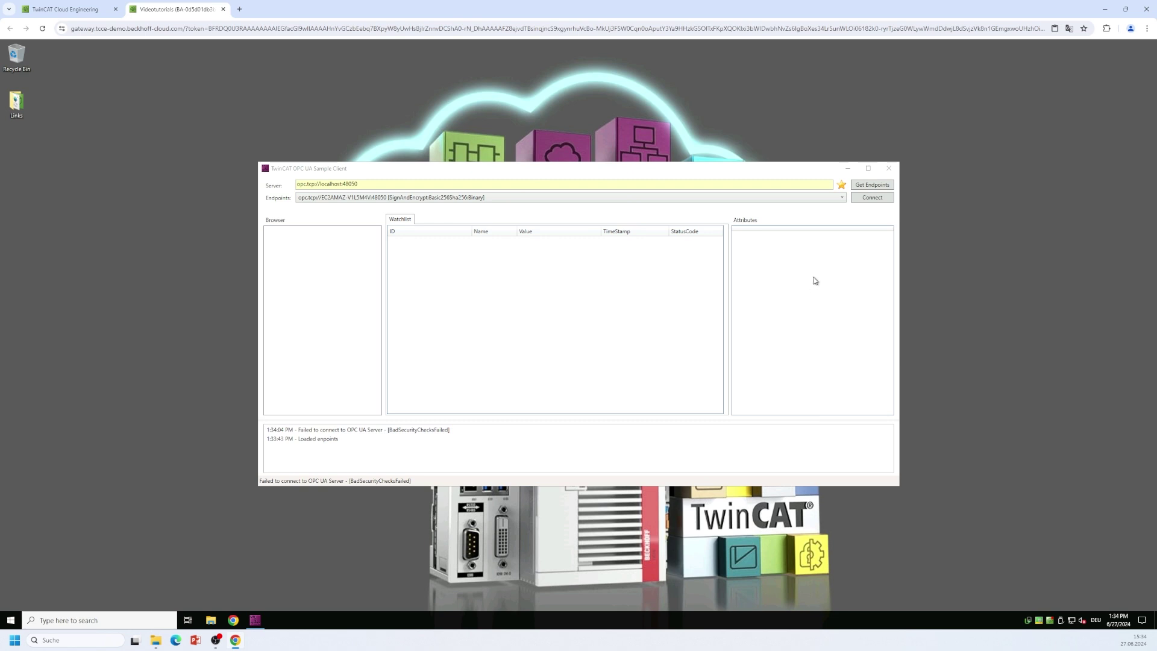
- Reconnect the sample client to the gateway endpoint using anonymous authentication
click(871, 199)
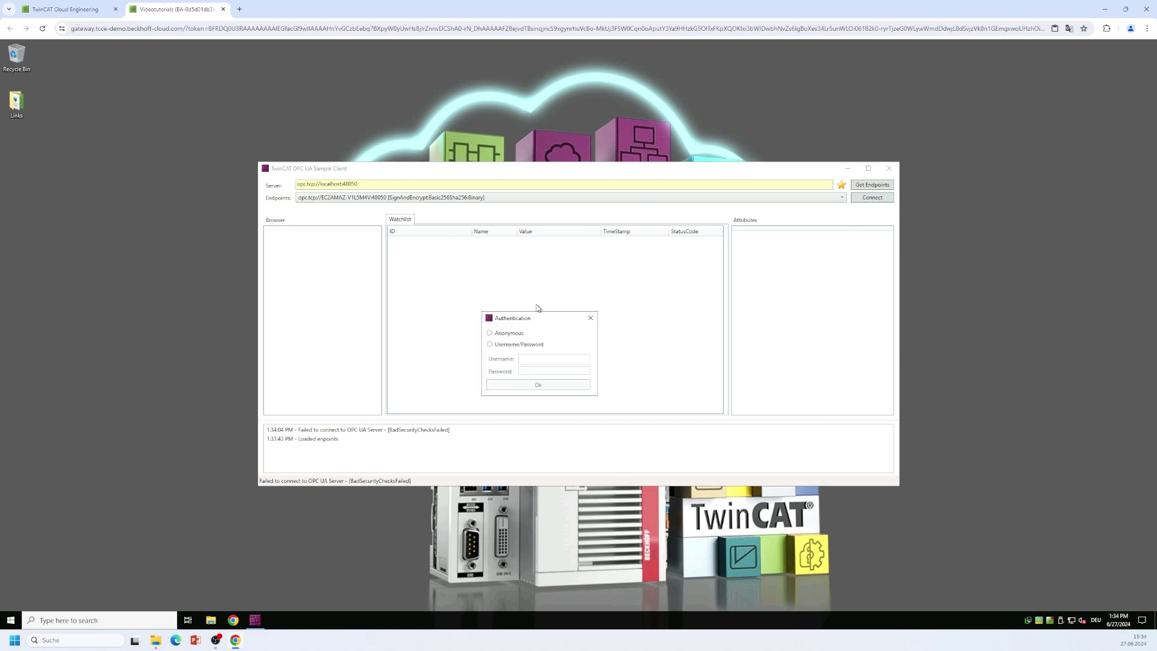
click(491, 334)
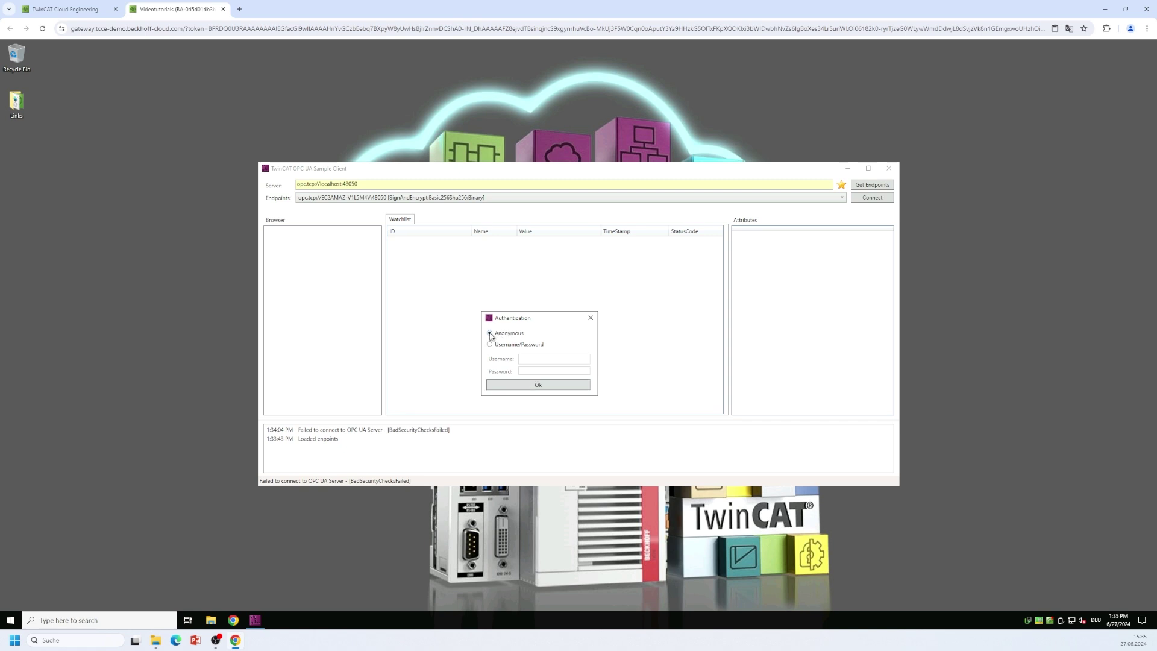
click(537, 386)
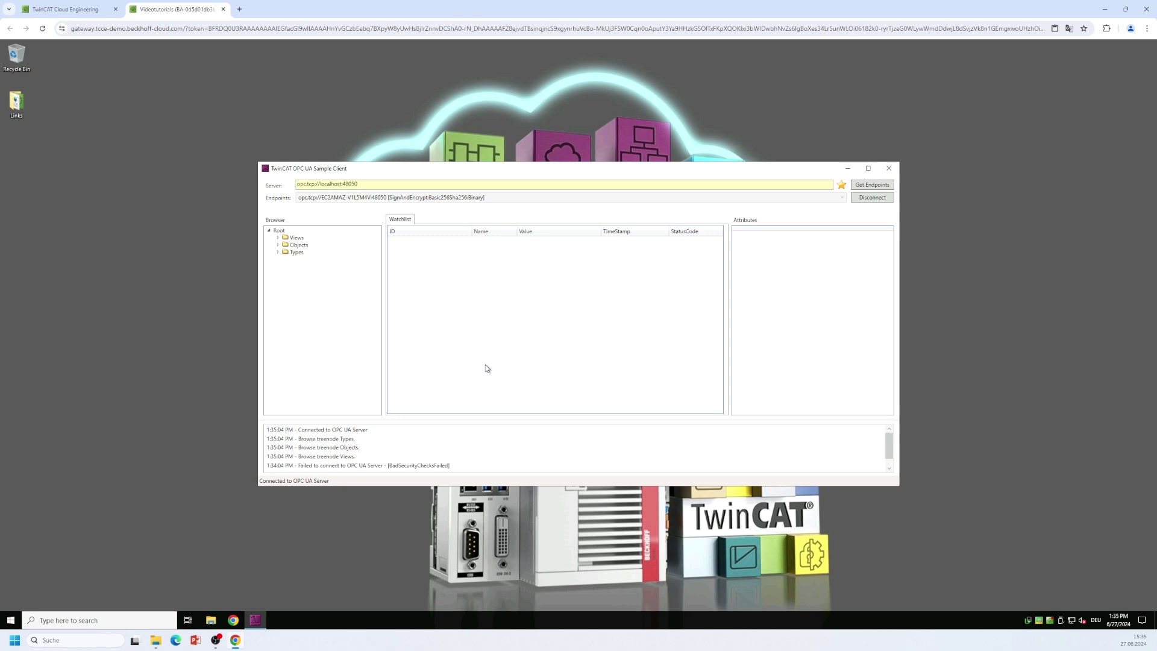
- Monitor the nCounter variable from MAIN under TcOpcUaServer's PLC1 in the watchlist, and disconnect from the server
click(279, 245)
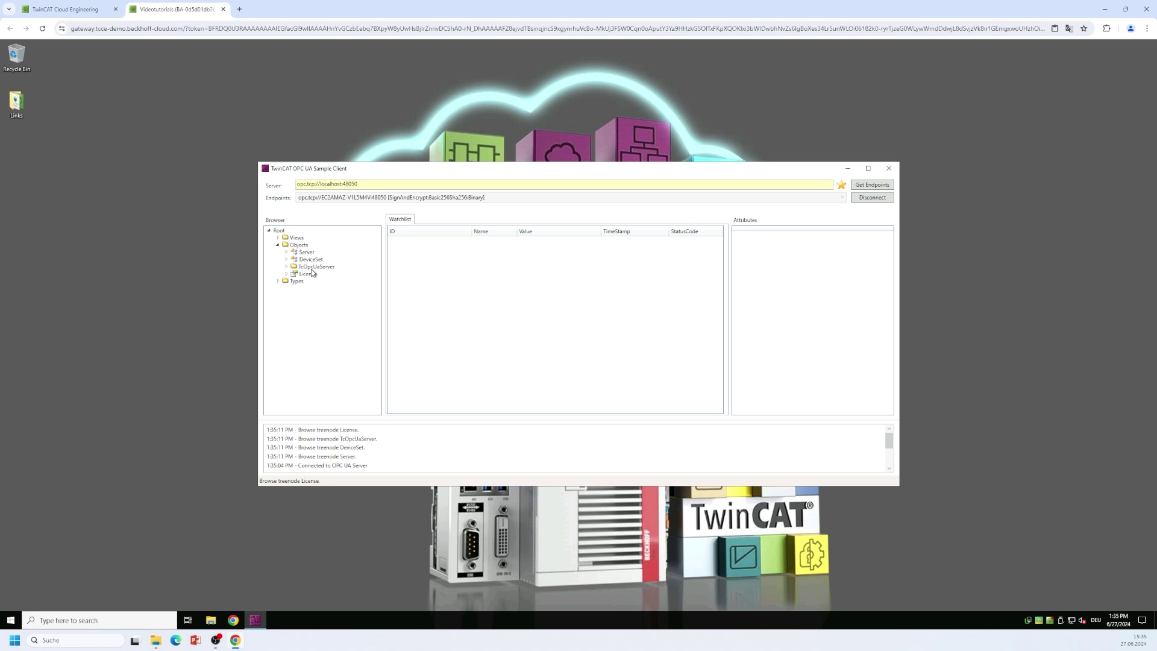
click(286, 267)
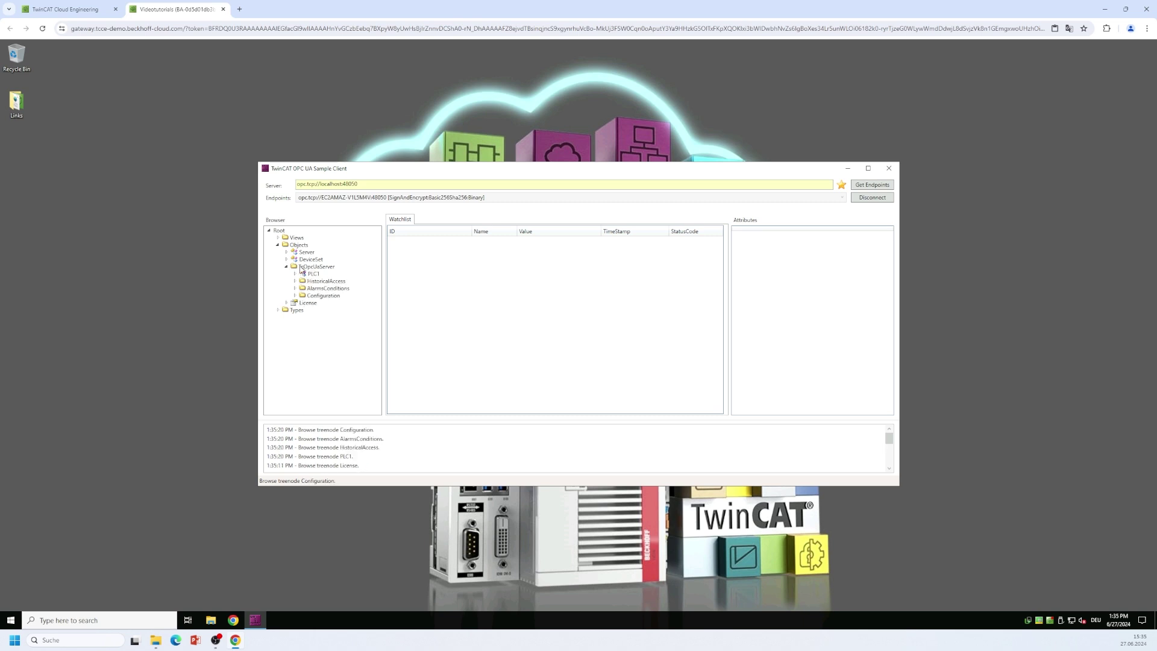
click(295, 274)
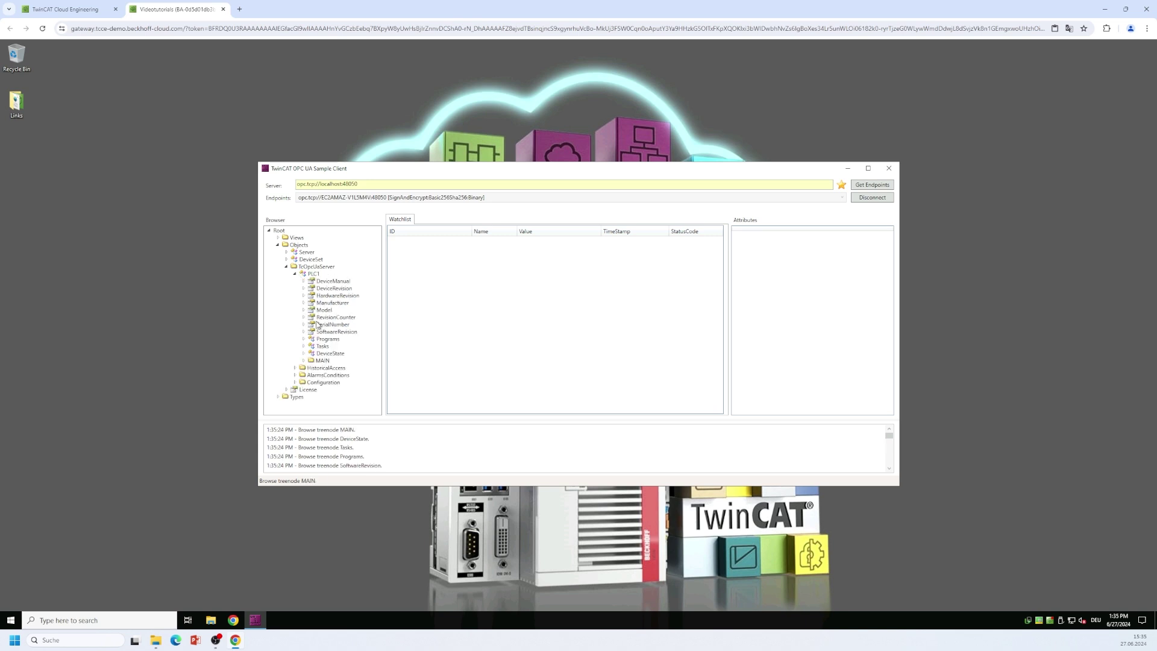
click(304, 361)
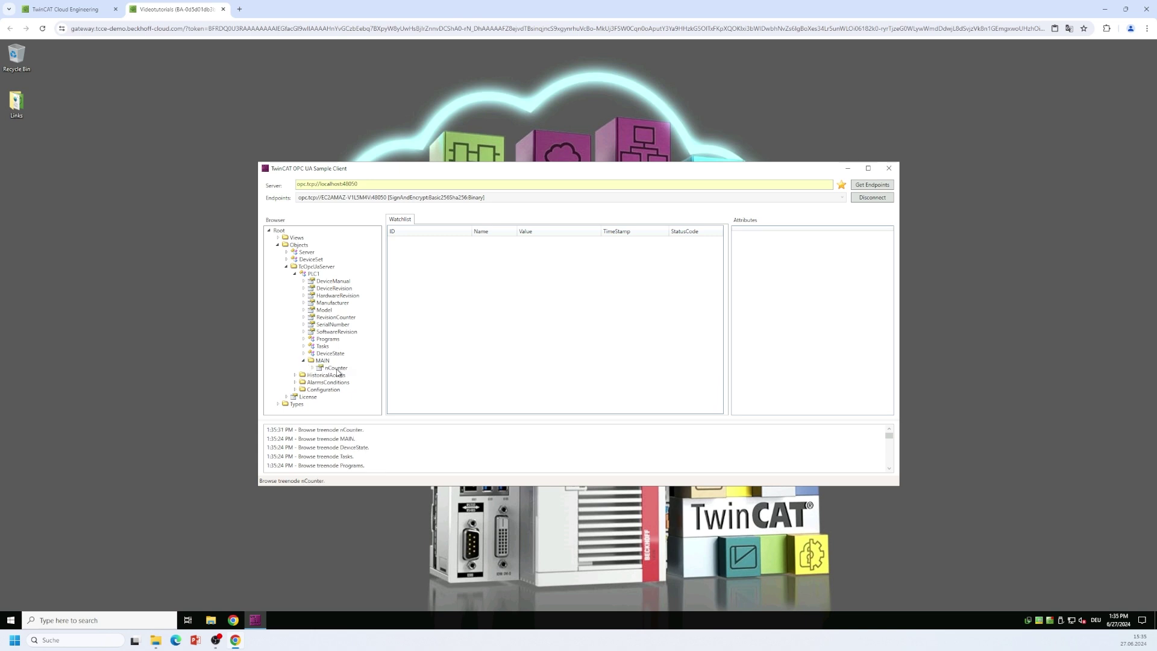
double_click(337, 368)
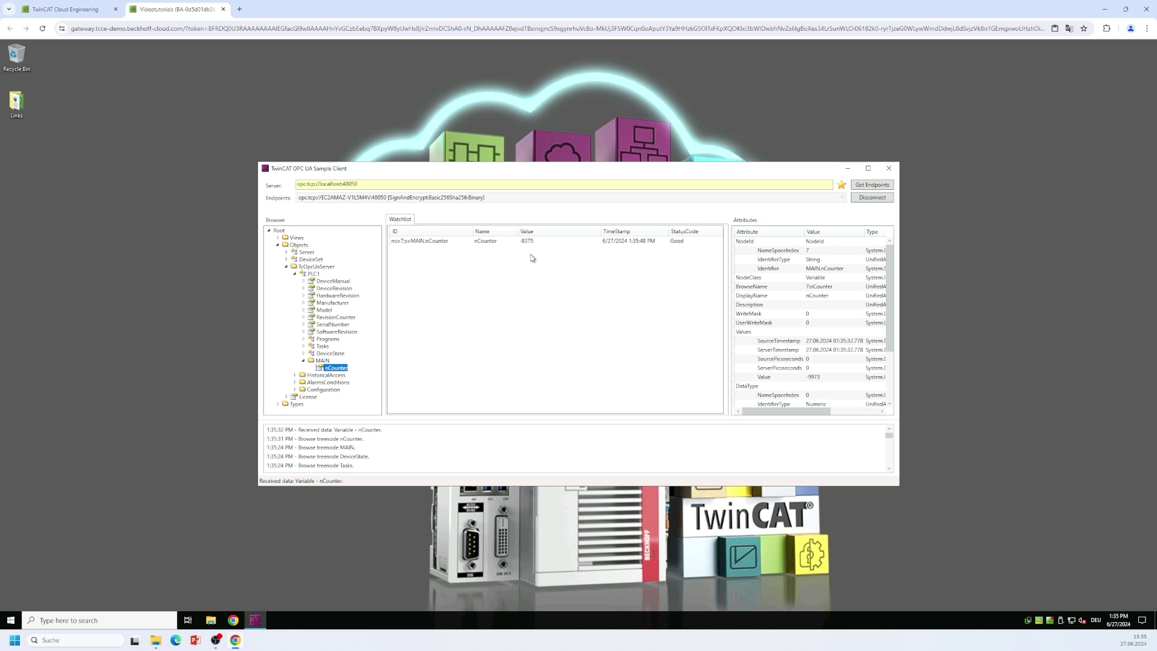
click(873, 198)
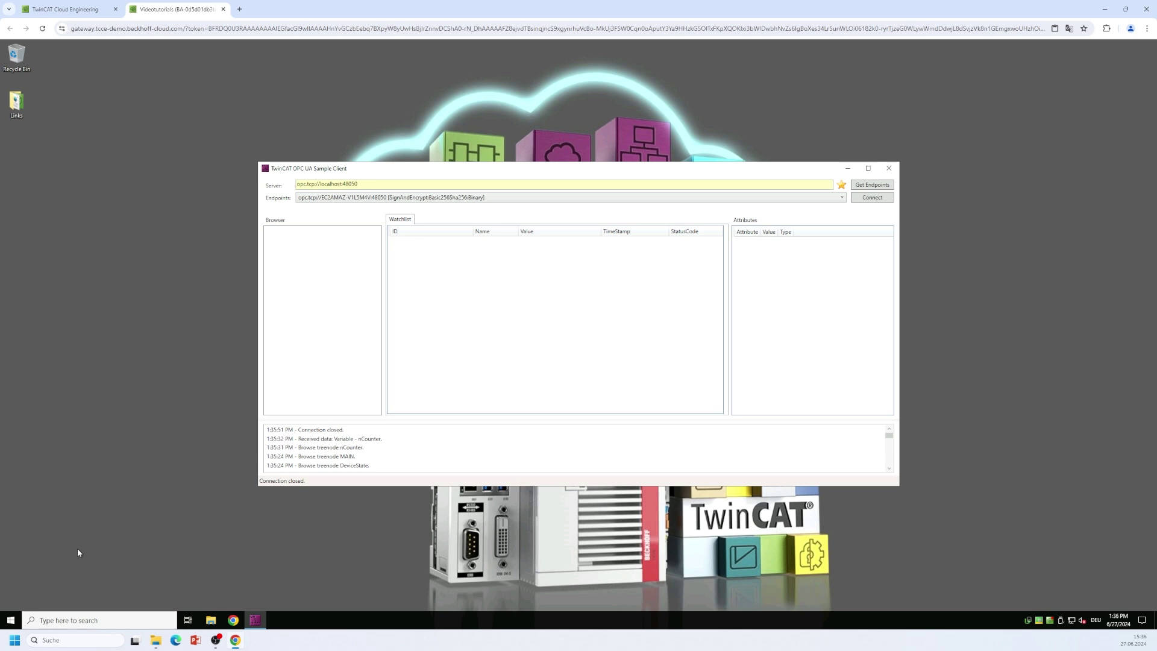
- Launch MatrikonOPC Explorer and connect to the local UnifiedAutomation.UaGateway.1 server
click(10, 621)
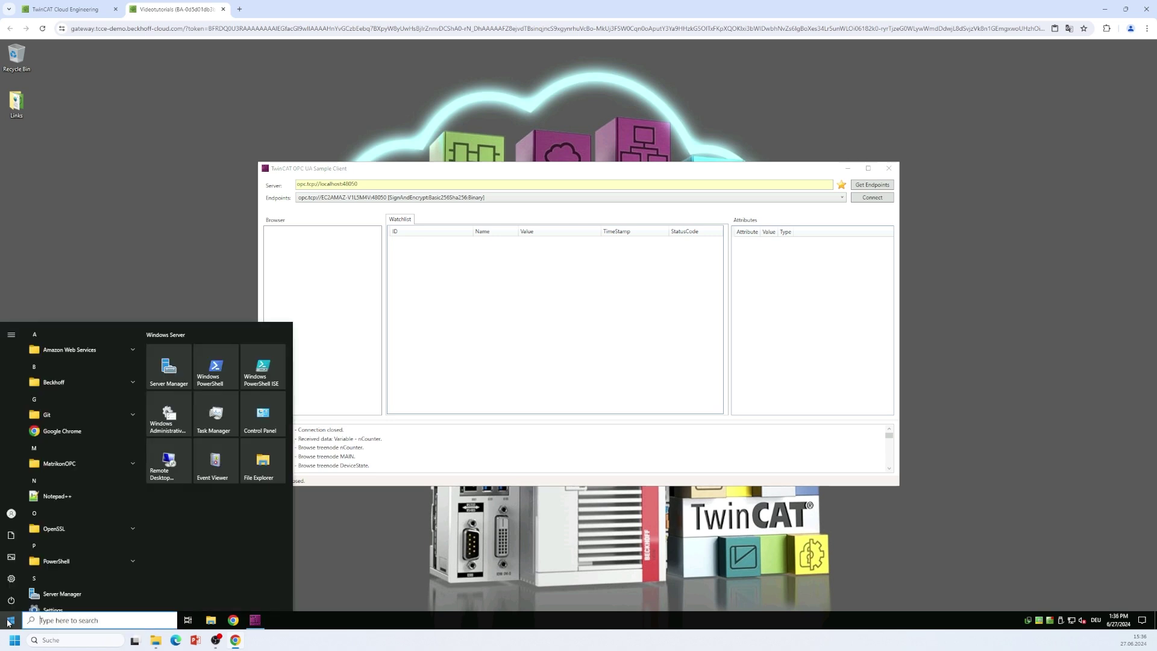
click(89, 460)
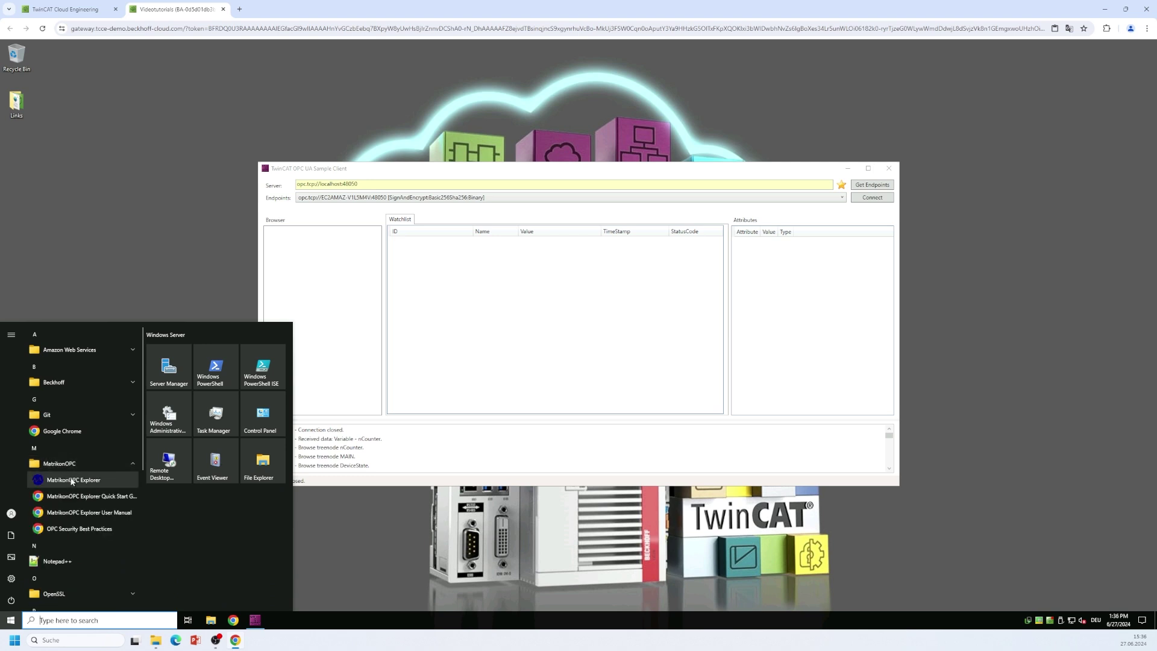
click(106, 480)
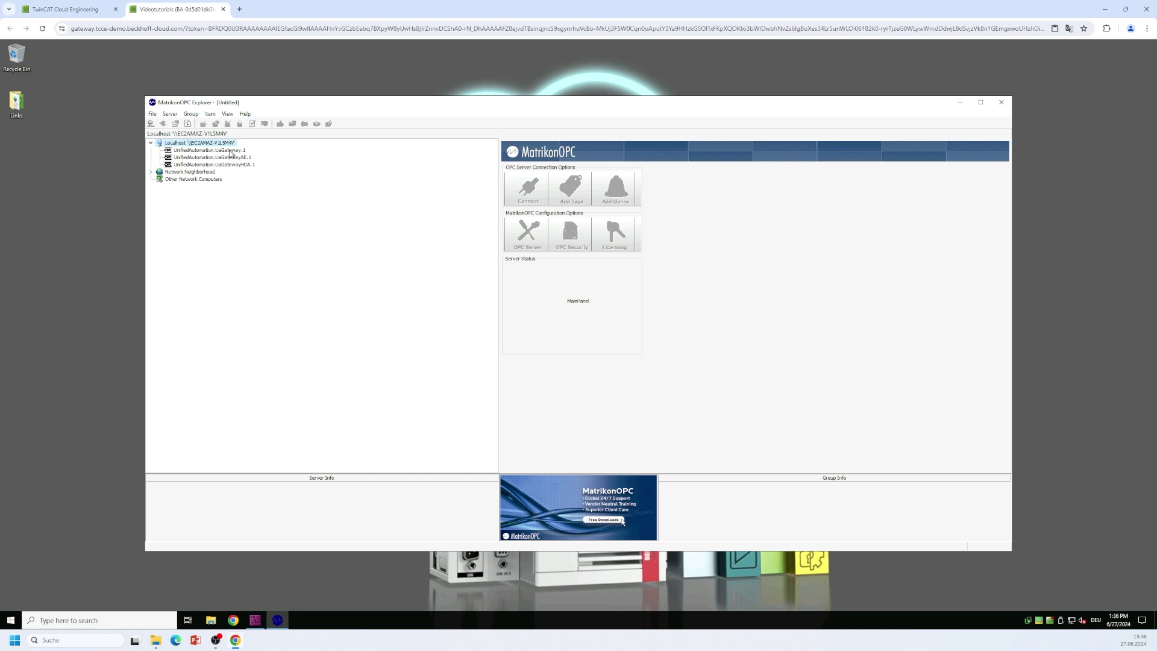
click(230, 150)
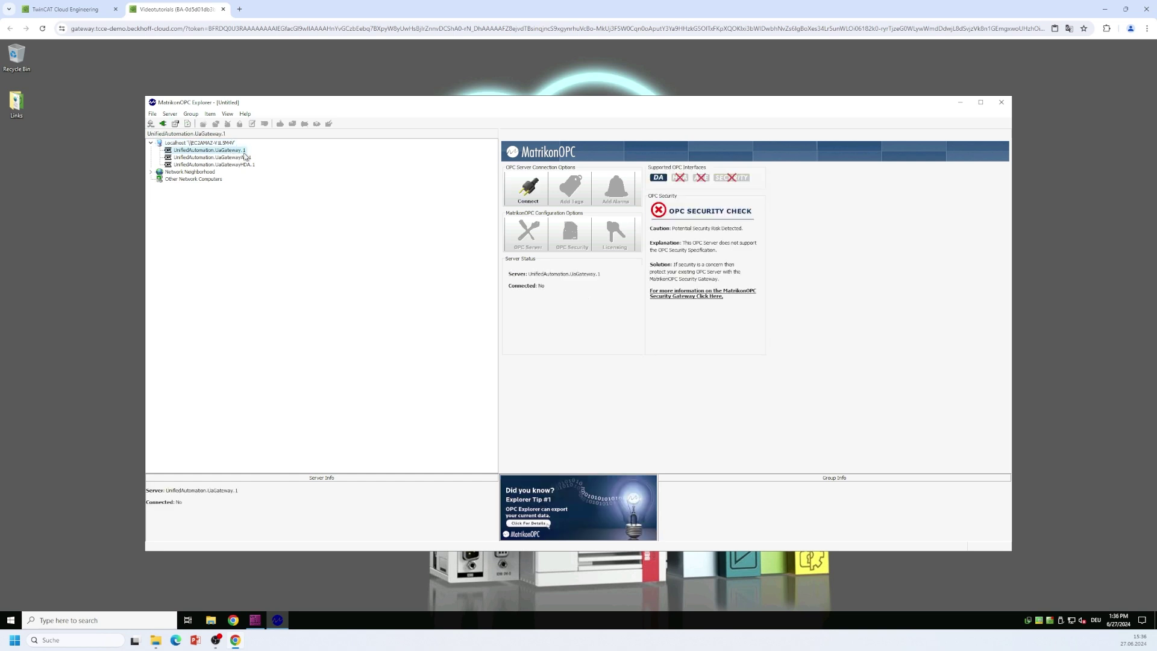
click(532, 188)
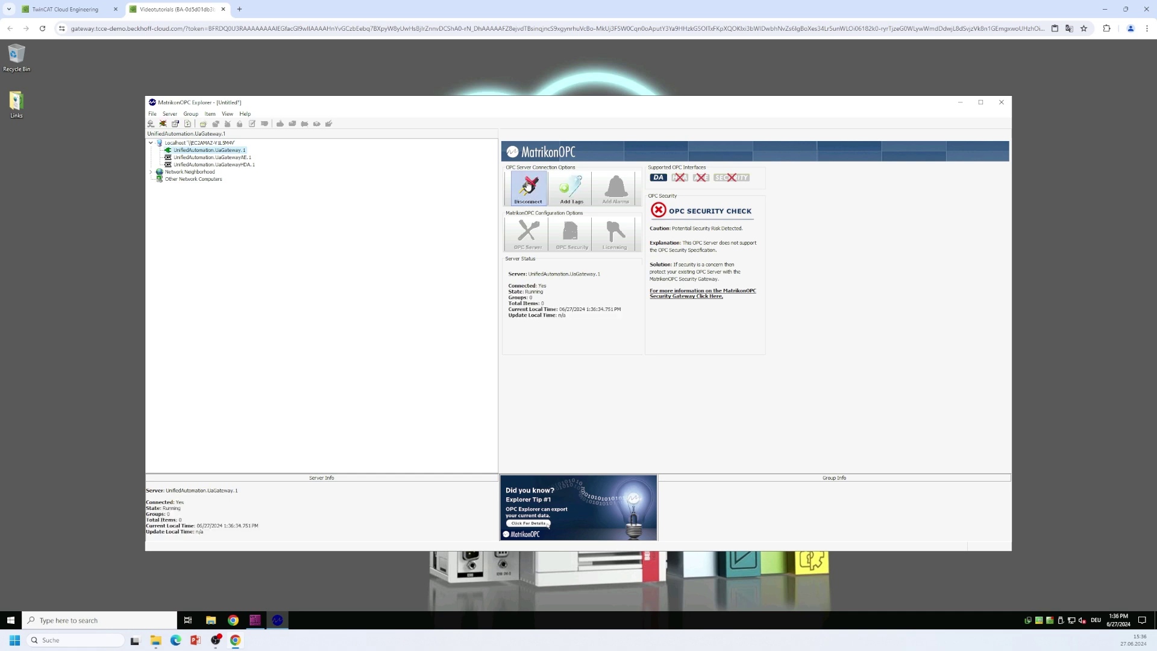
- Add the nCounter tag from MAIN under TcOpcUaServer's PLC1 to a new group on the connected gateway server
click(571, 188)
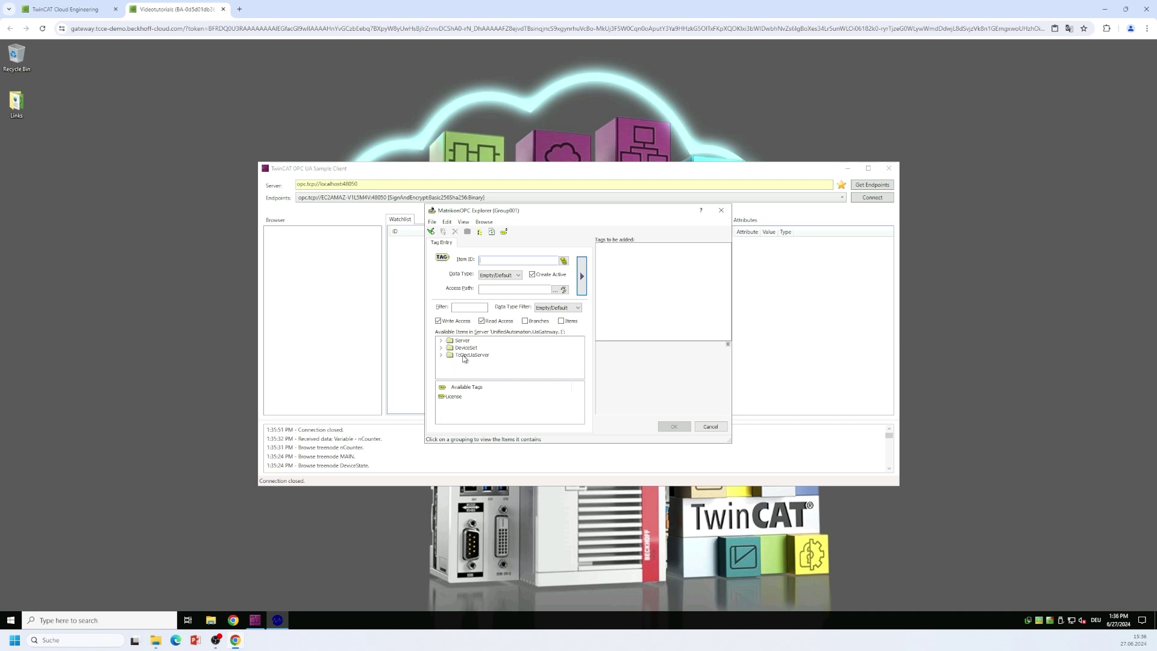
click(441, 355)
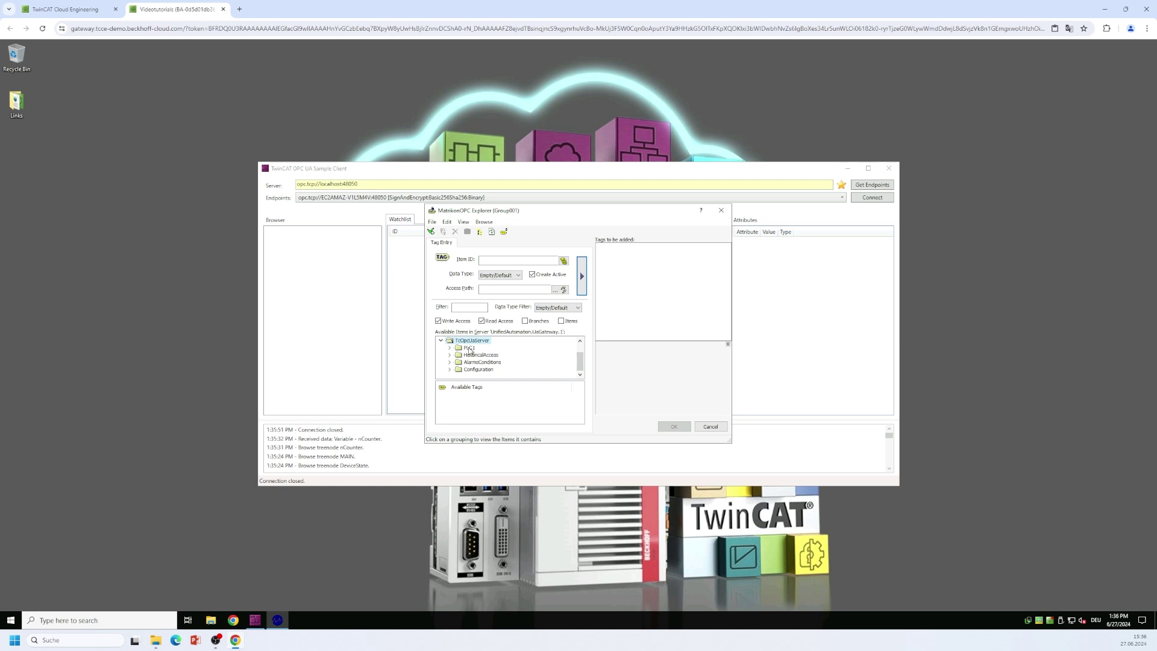
click(452, 349)
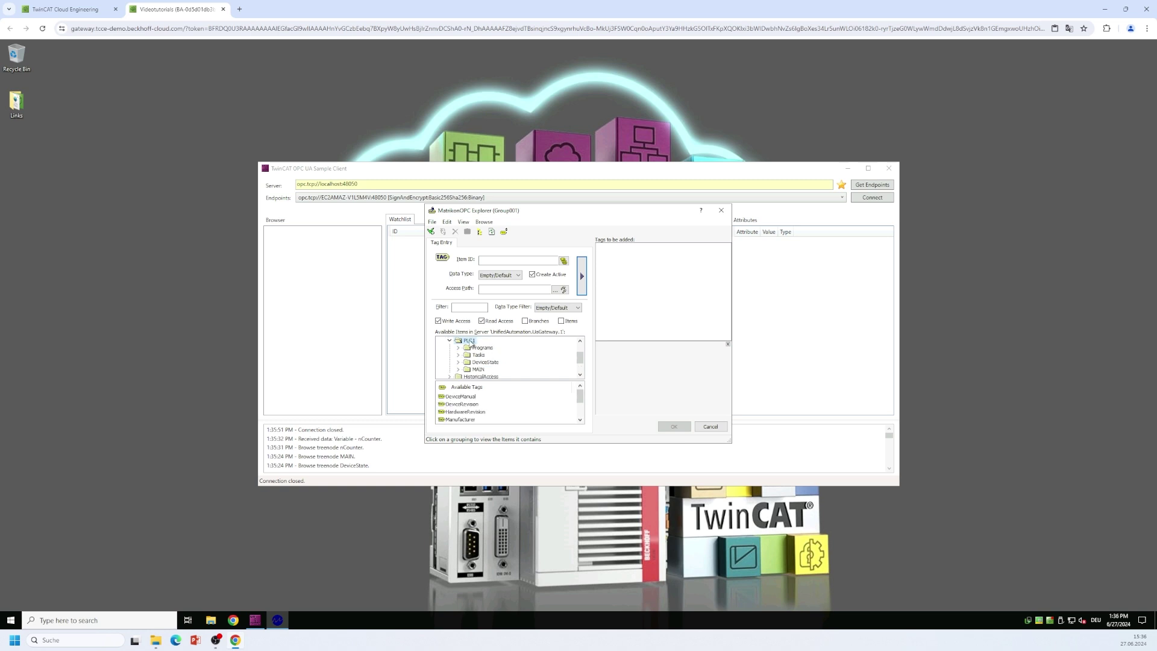
click(472, 369)
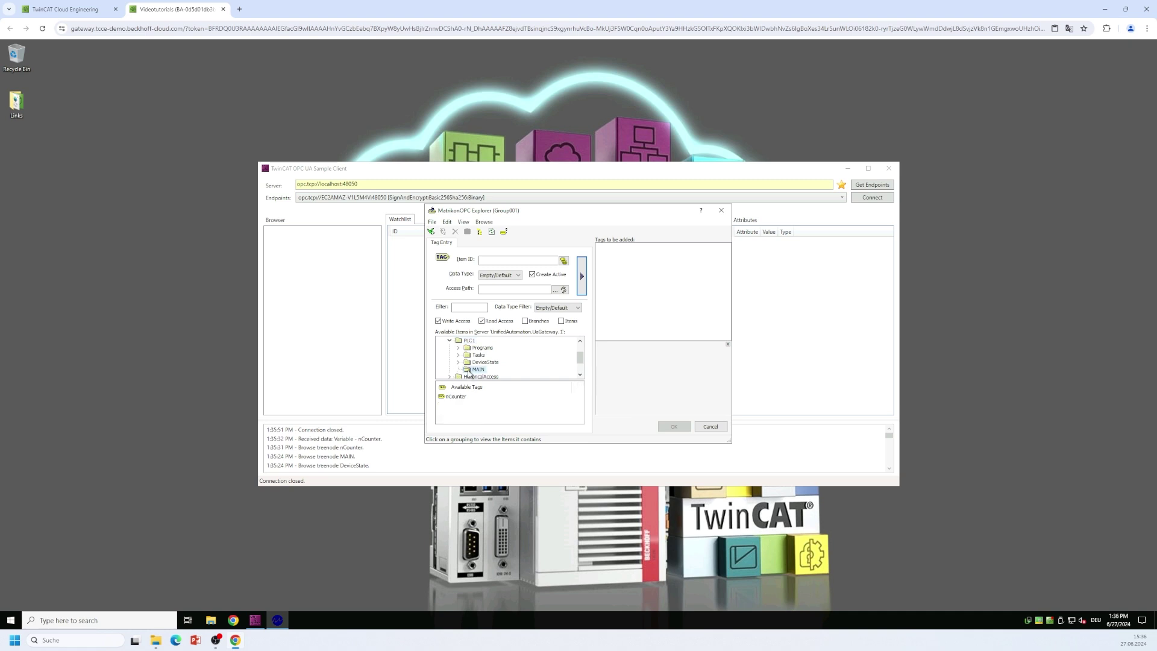
double_click(457, 397)
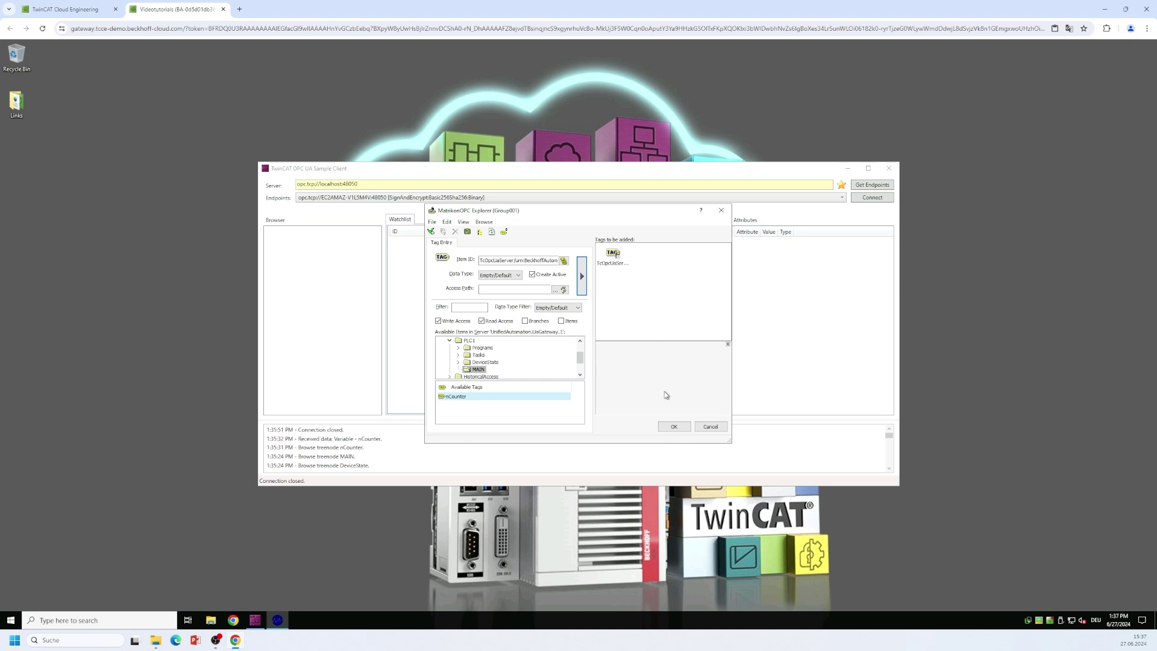
click(674, 428)
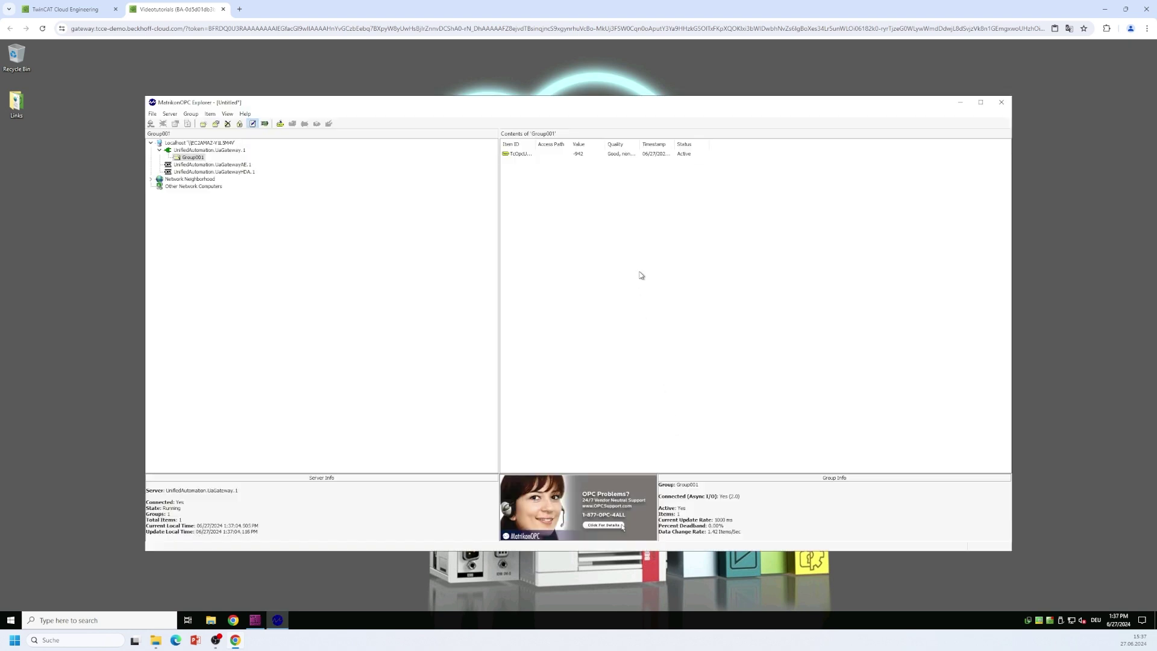